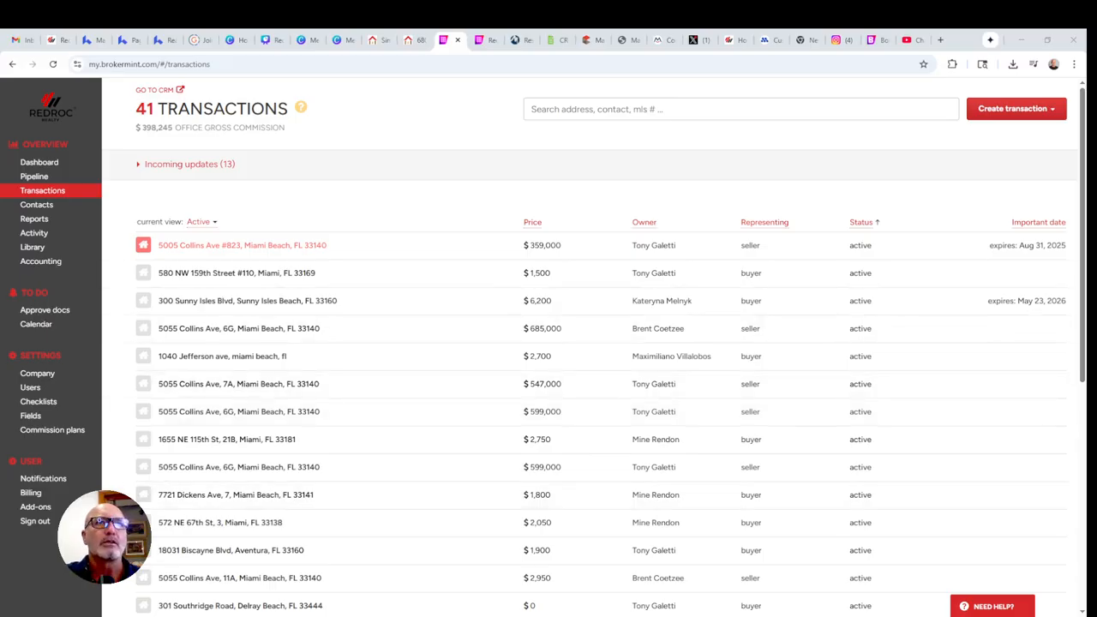
Start a new transaction from scratch using the Create transaction dropdown.
click(1021, 109)
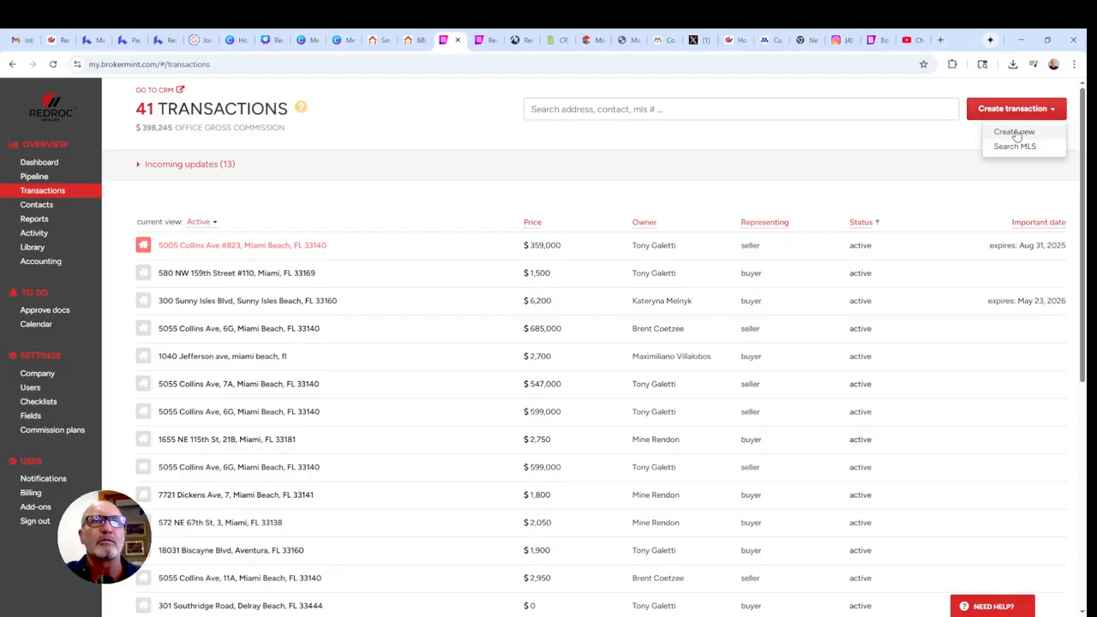
click(1016, 133)
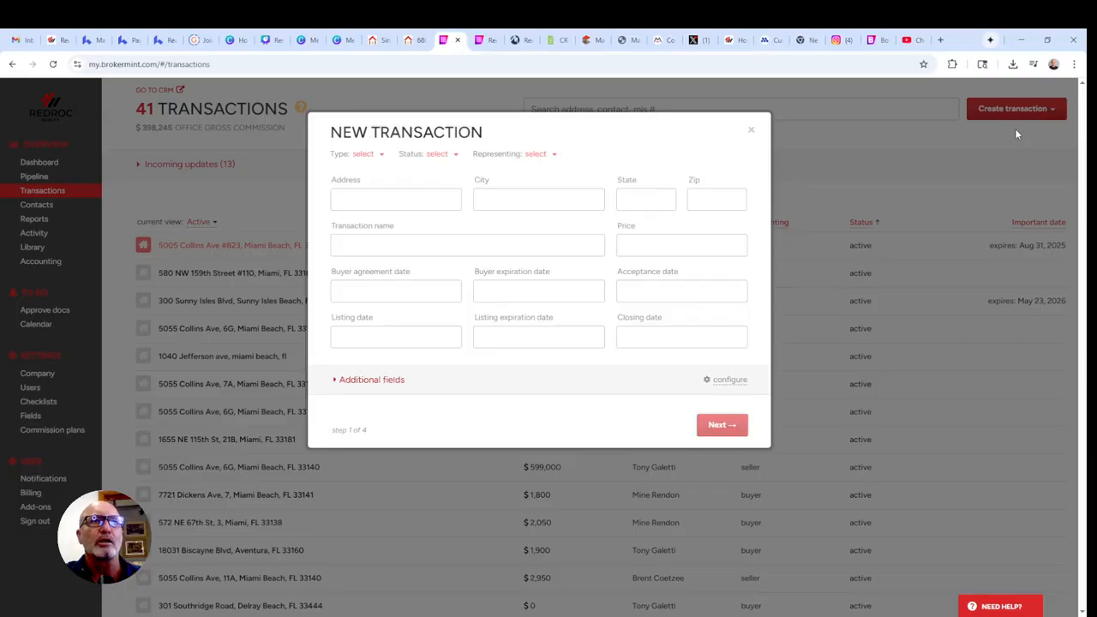
Make the transaction a Traditional sale, status Opportunity, representing the Buyer.
click(364, 155)
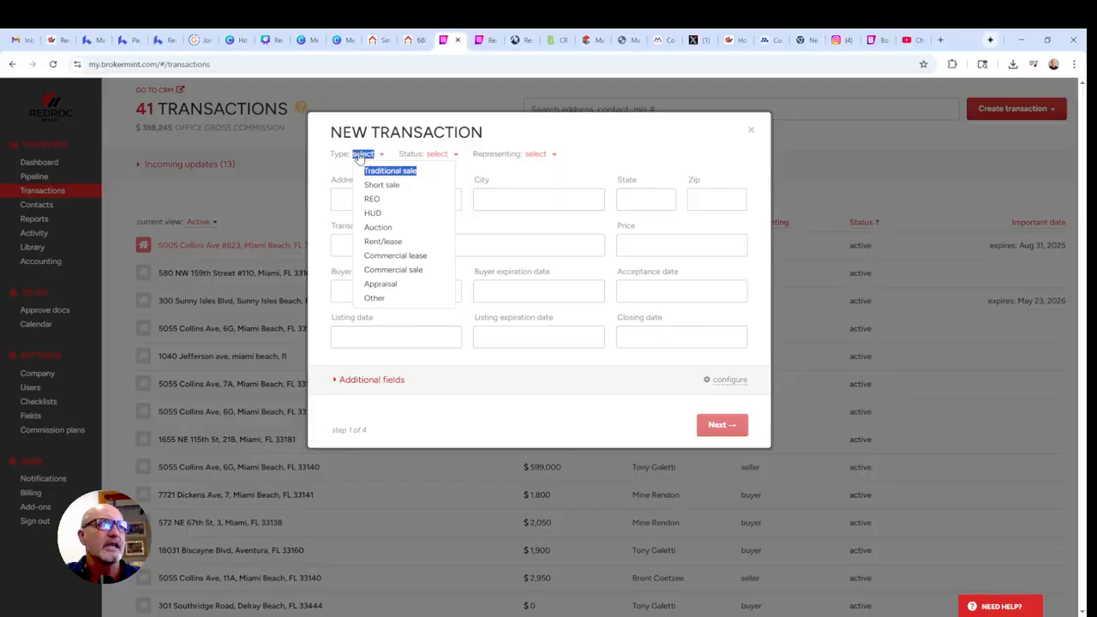
click(384, 172)
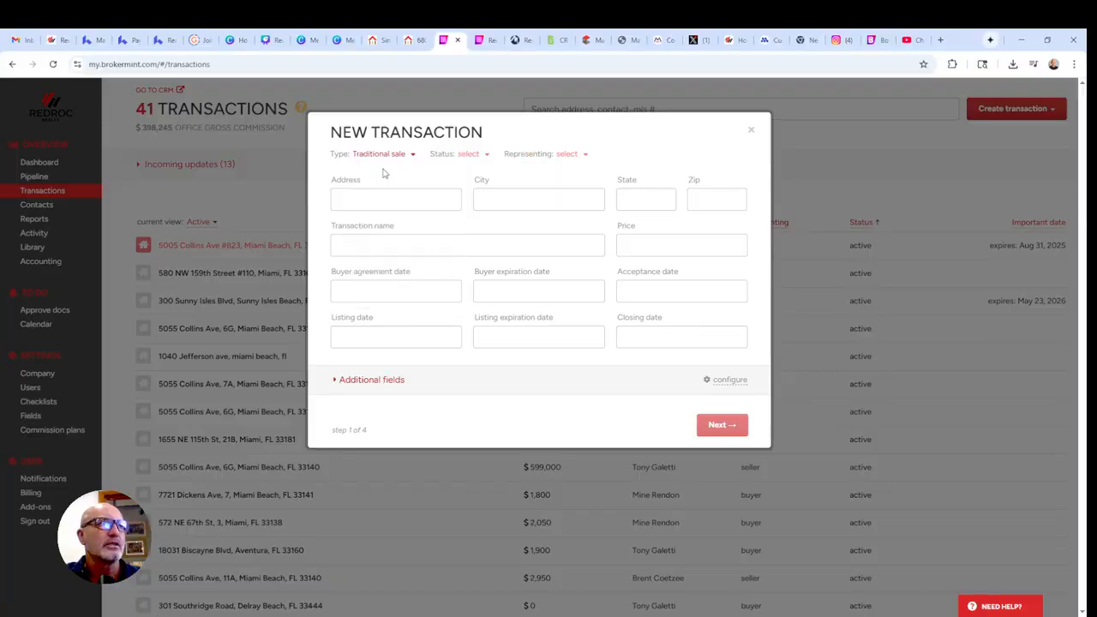
click(469, 155)
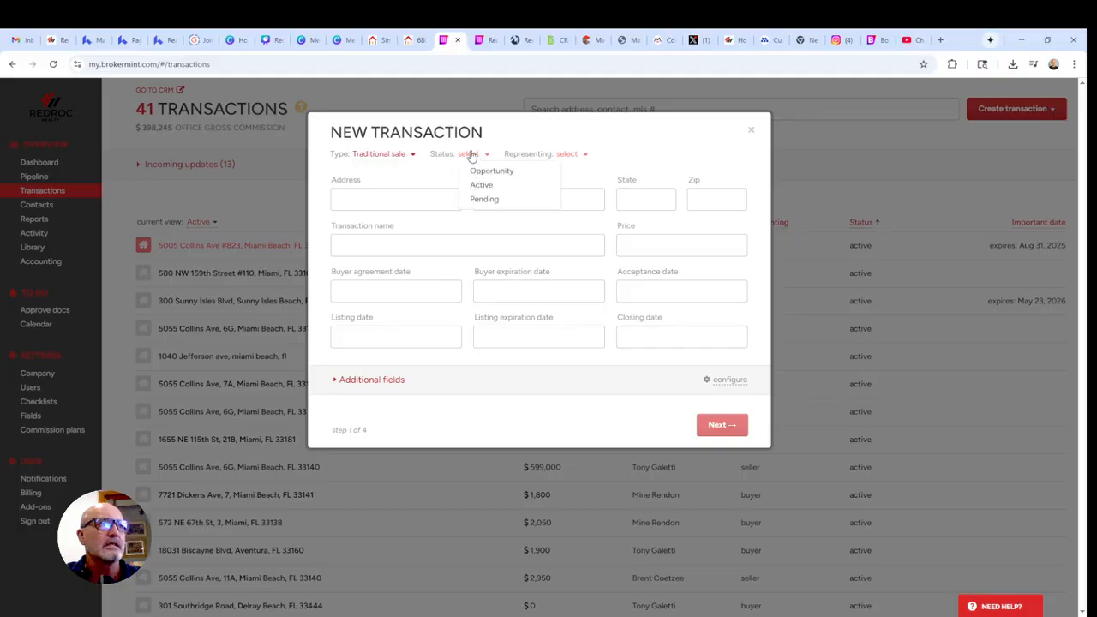
click(484, 171)
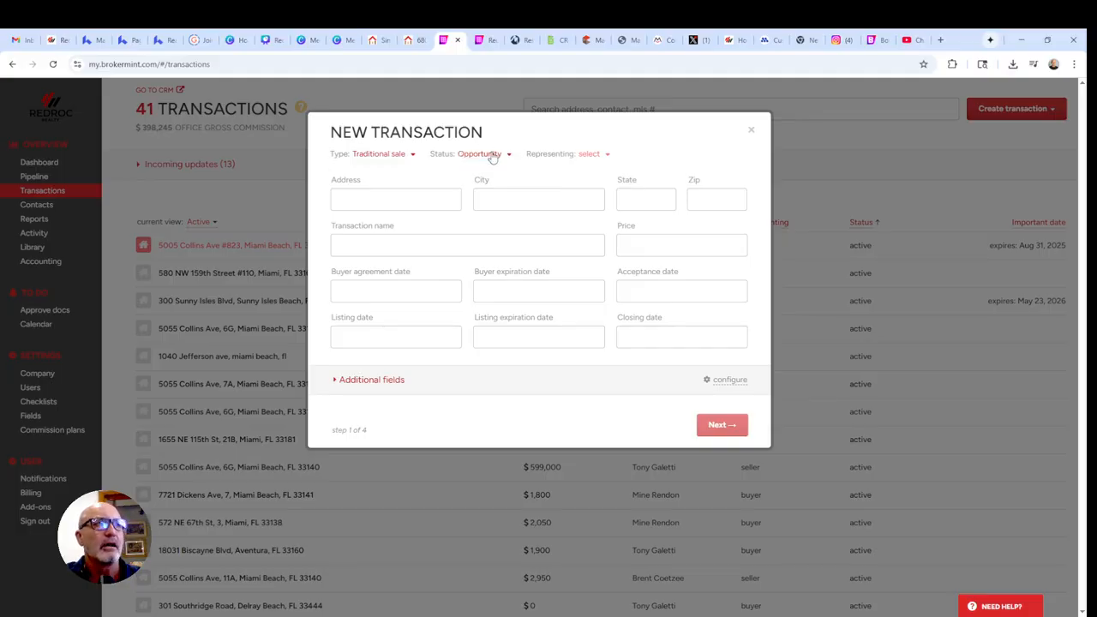
click(491, 156)
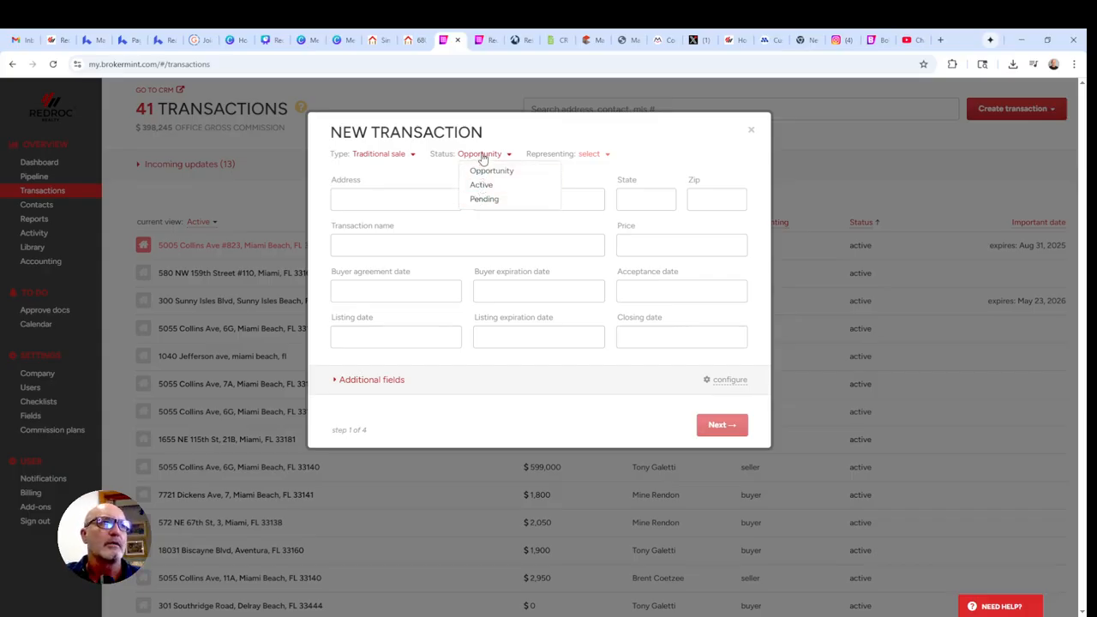
click(482, 156)
click(592, 154)
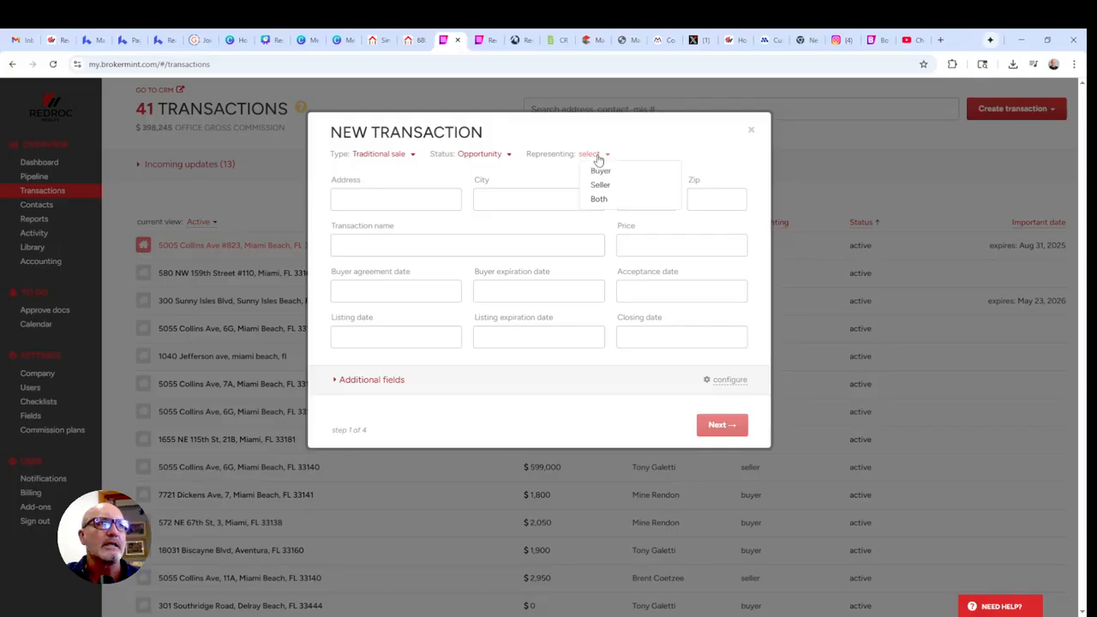
click(602, 171)
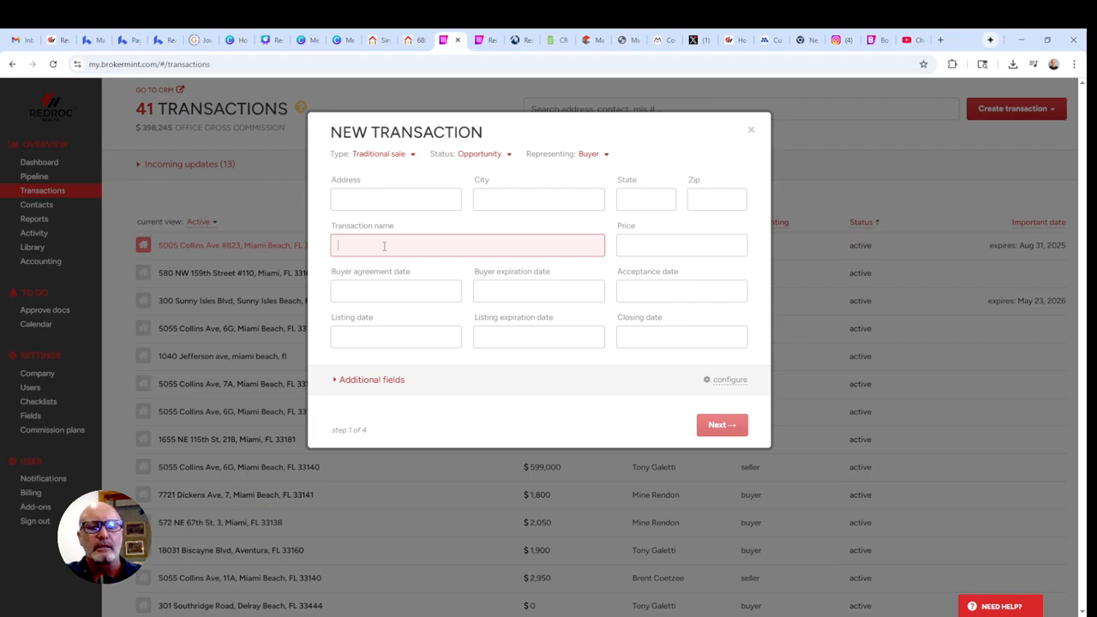
Name the transaction 'Tony's Buyer Rep' and continue to Agents & Commissions.
text(Tonys)
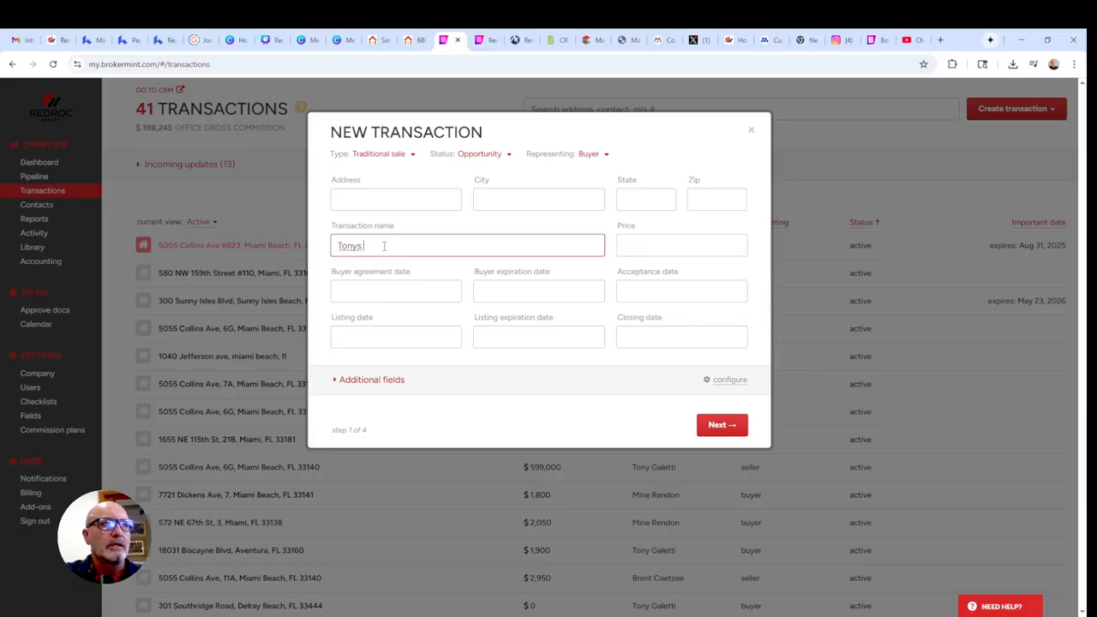
key(BackSpace)
text('s Bu)
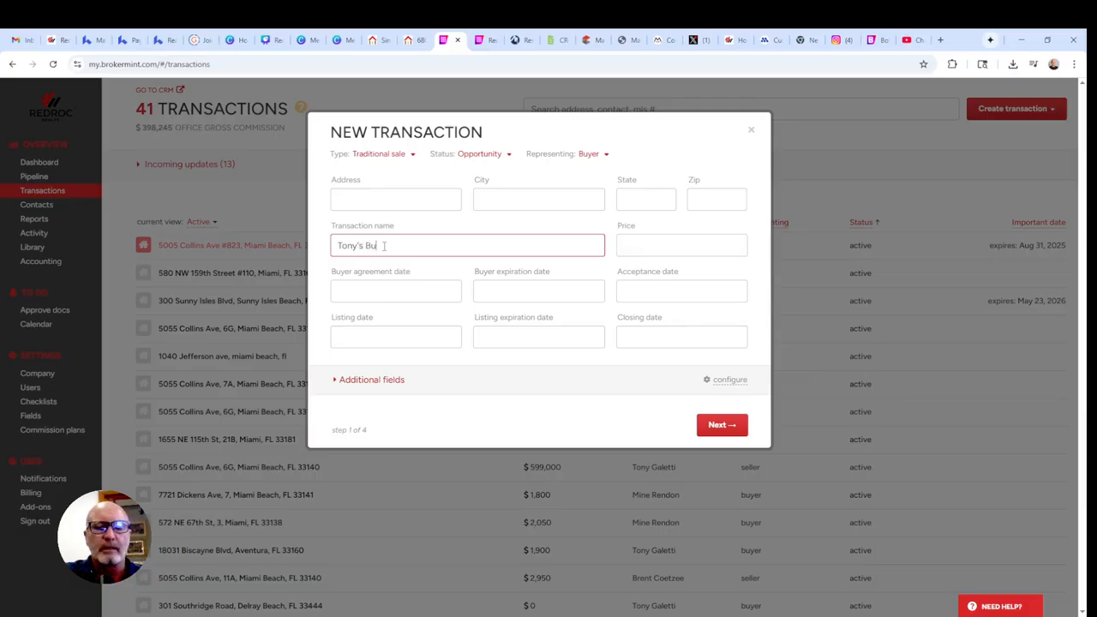
text(yer Rpr)
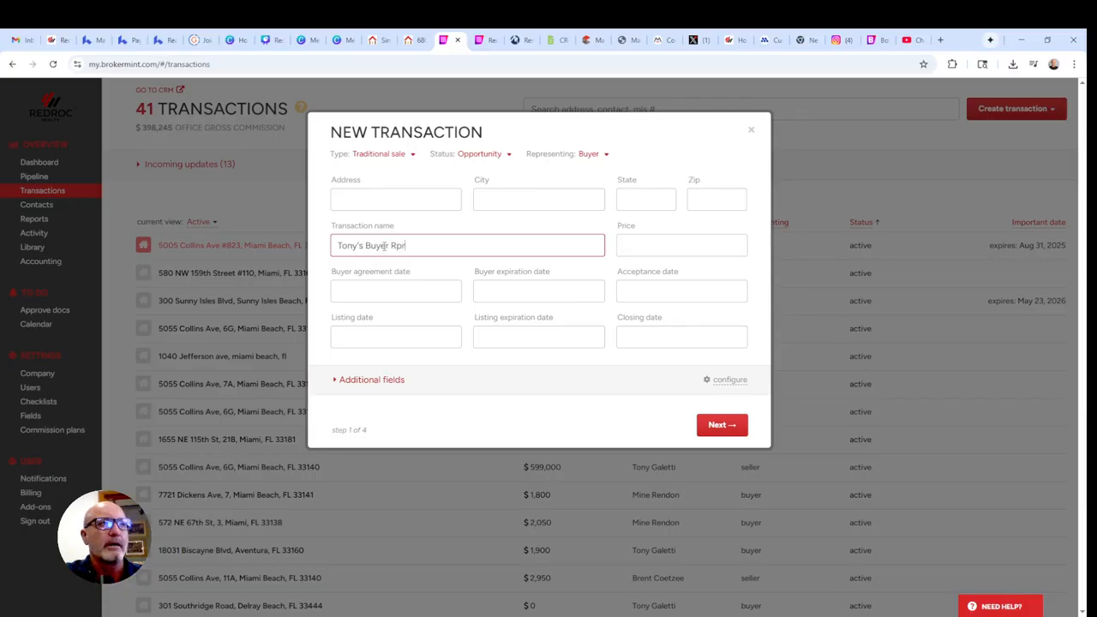
key(BackSpace)
key(BackSpace)
text(e)
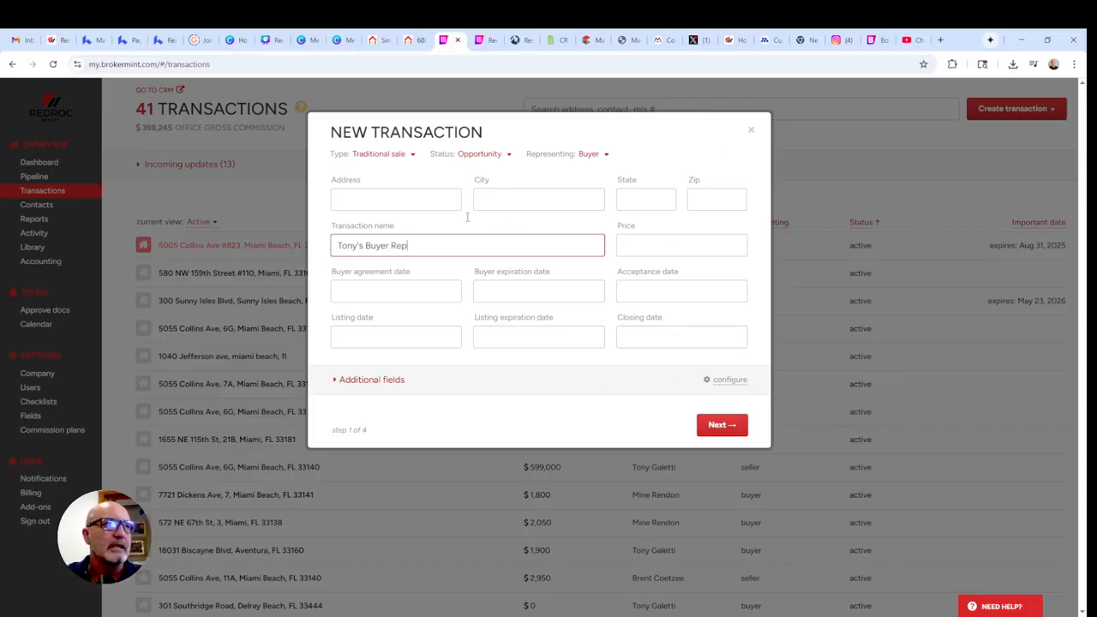
click(722, 425)
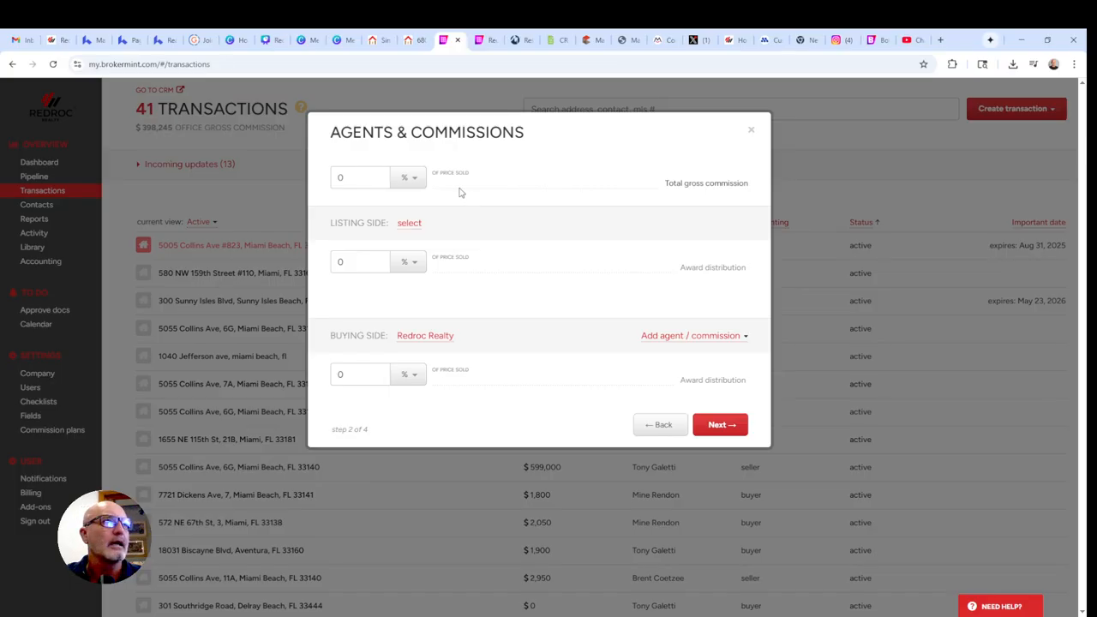
Set a 5% gross commission split 2.5% listing and 2.5% buying, then continue.
click(414, 181)
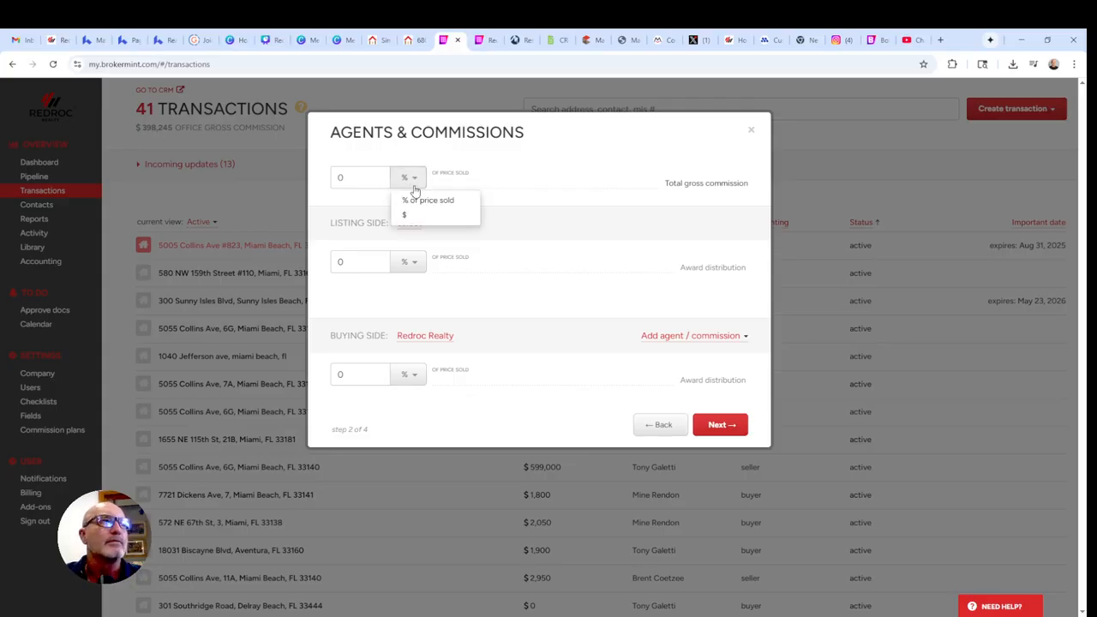
click(419, 201)
click(351, 173)
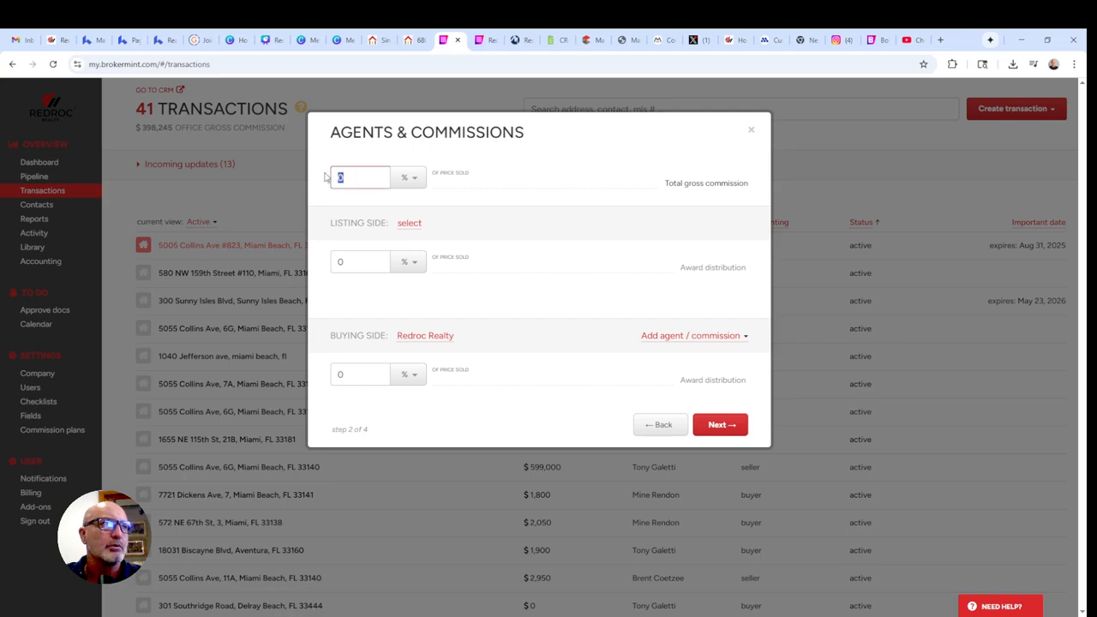
text(5)
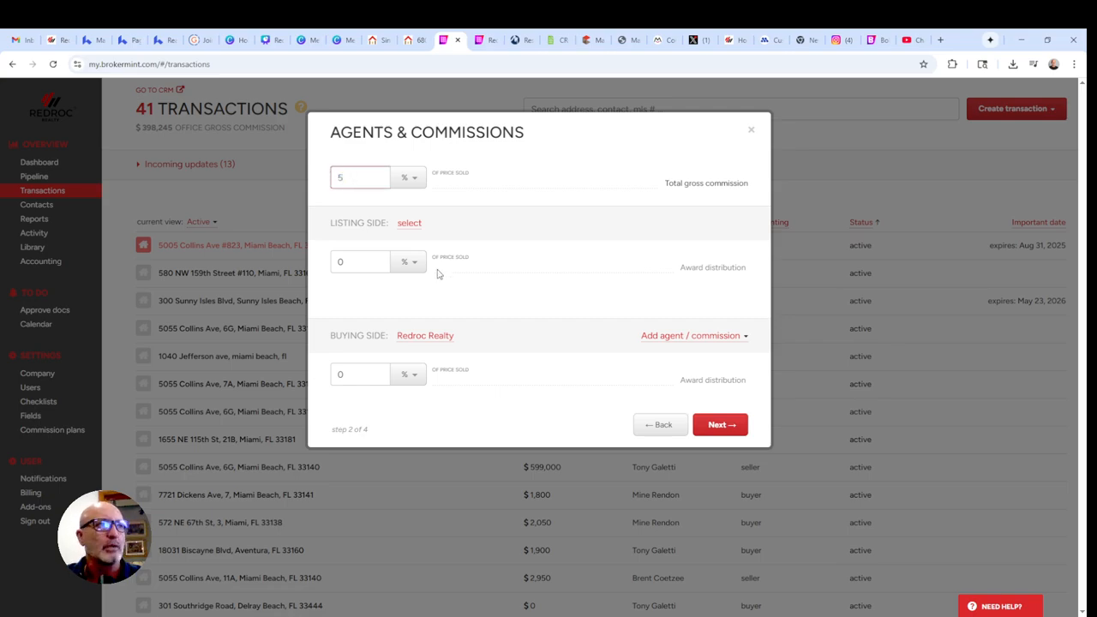
click(346, 264)
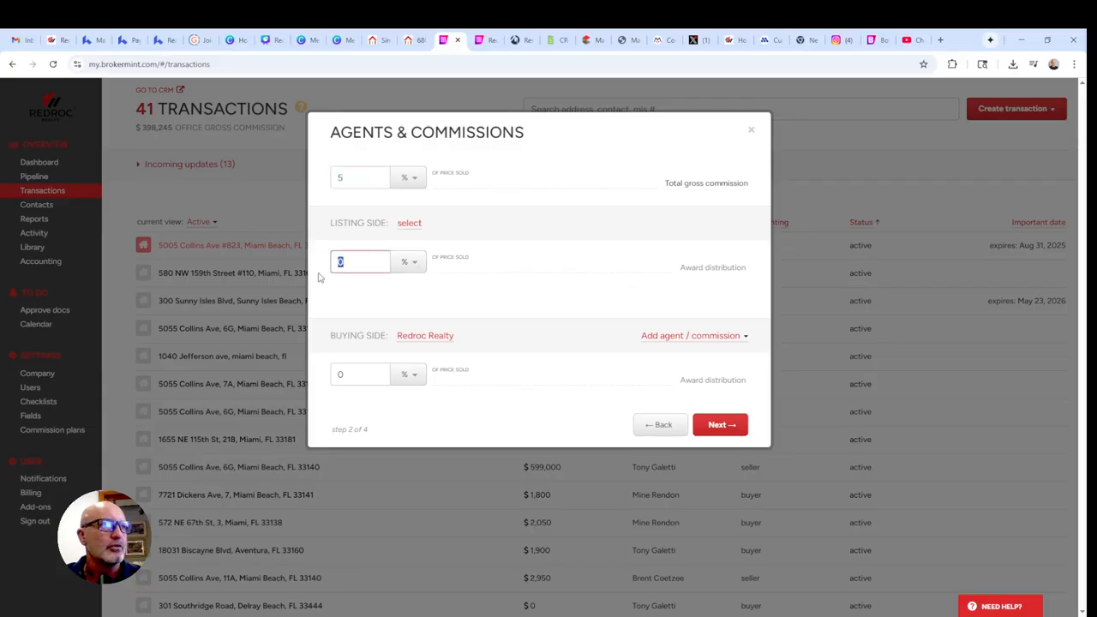
text(2.5)
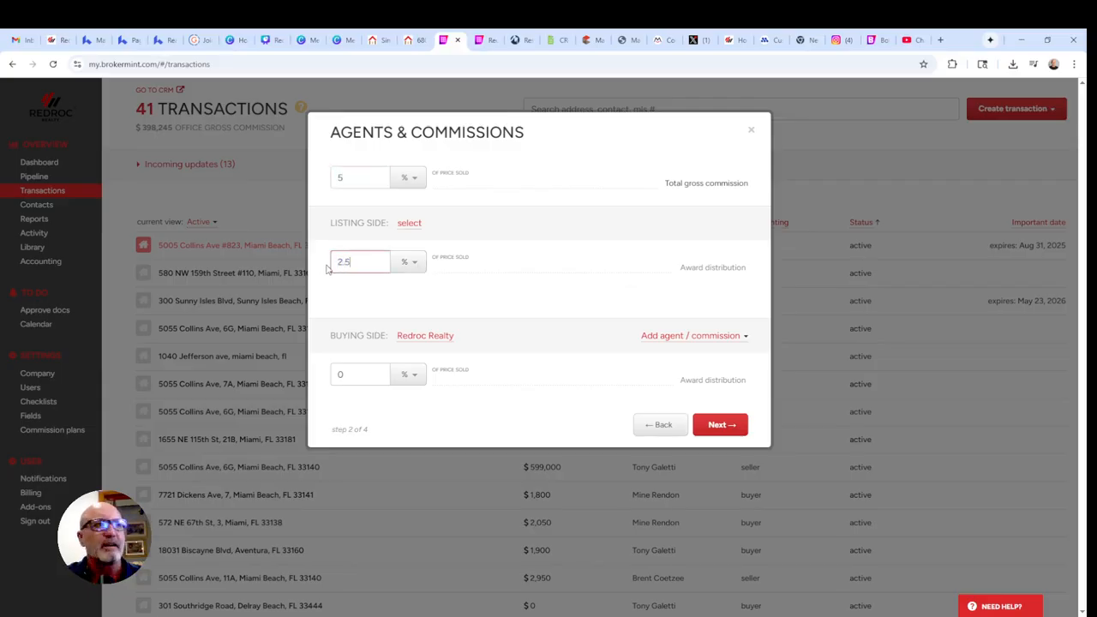
click(342, 374)
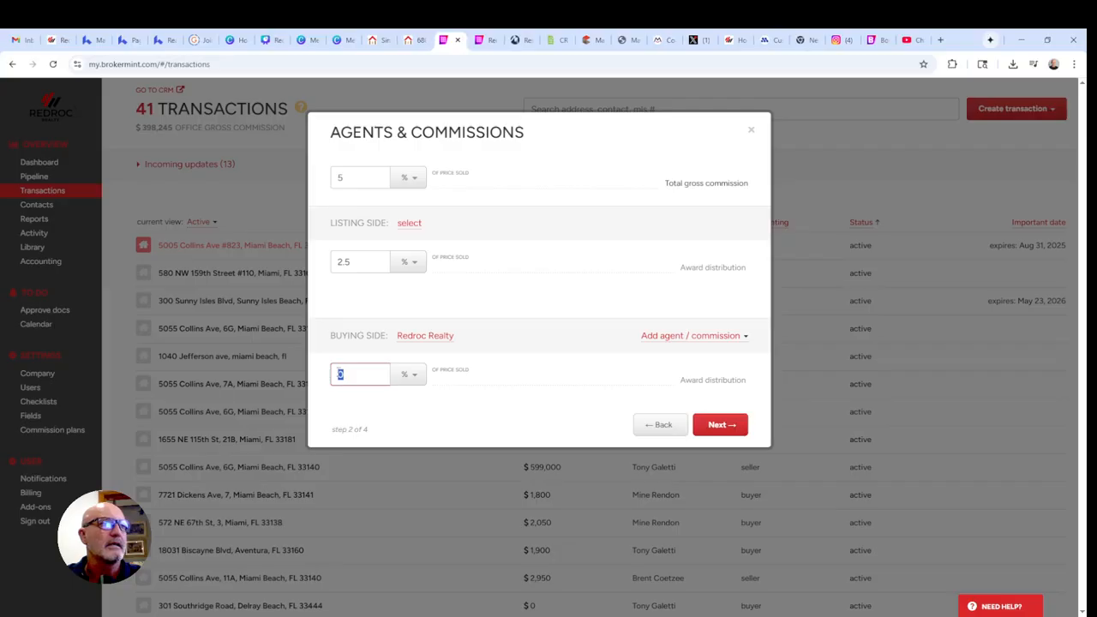
text(2.5)
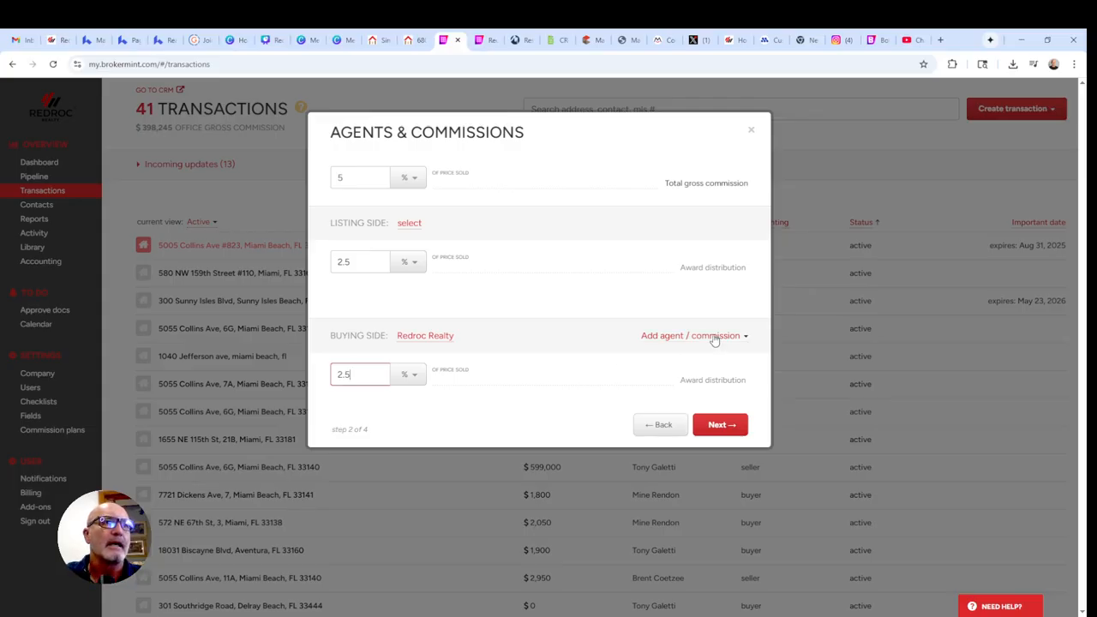
click(722, 425)
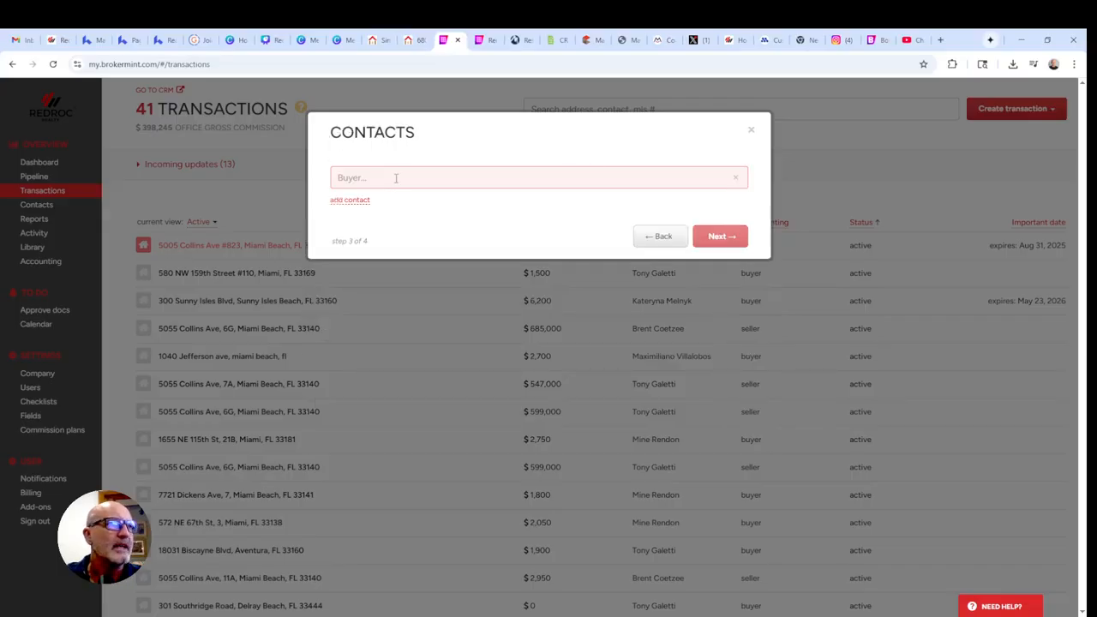
Search contacts for the buyer's full name and start a new contact from it.
click(399, 178)
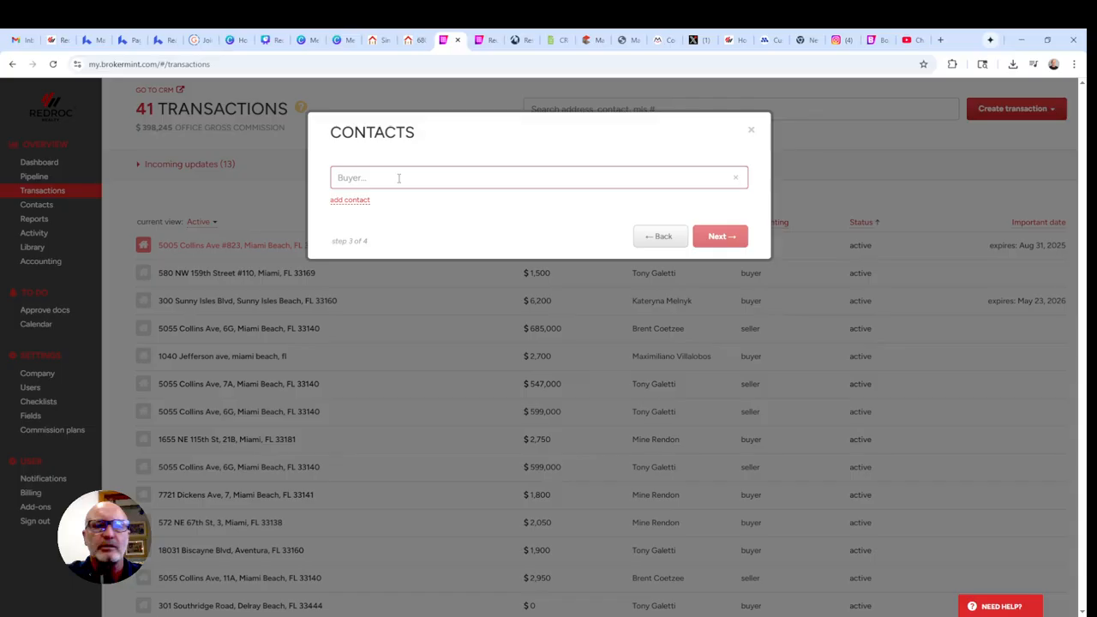
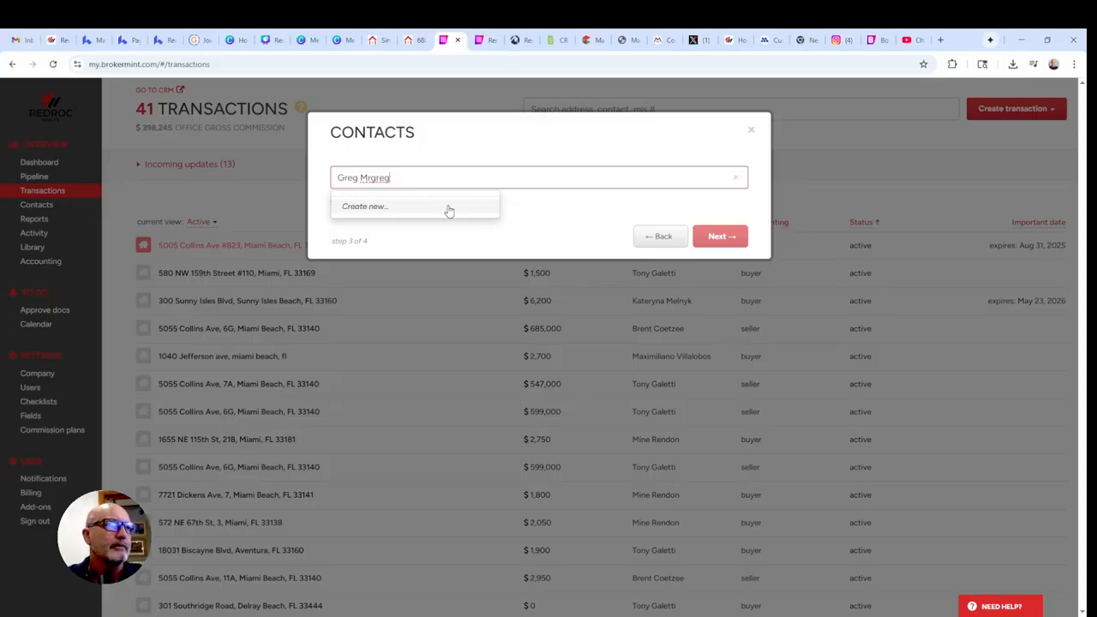
click(358, 207)
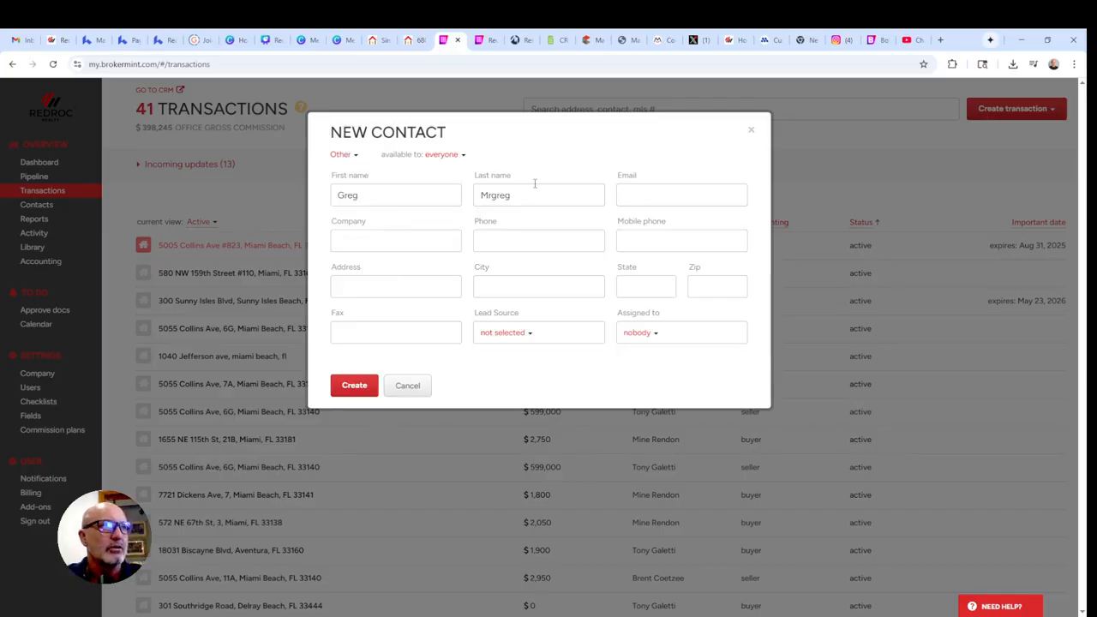
Add the buyer's e-mail address, save the contact, and continue to Checklist Settings.
click(641, 188)
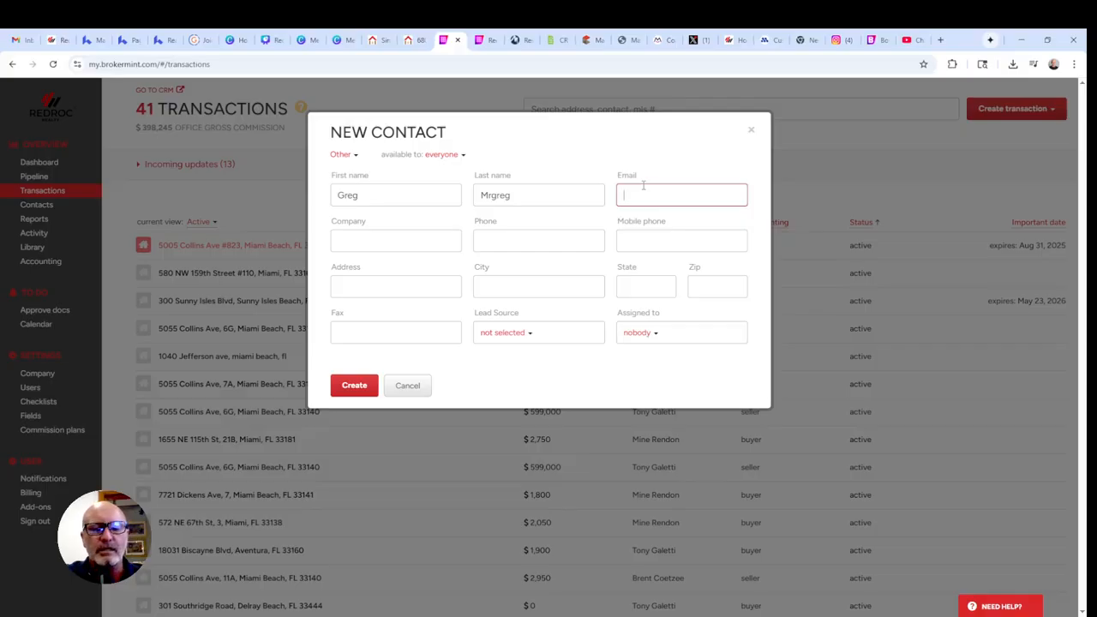
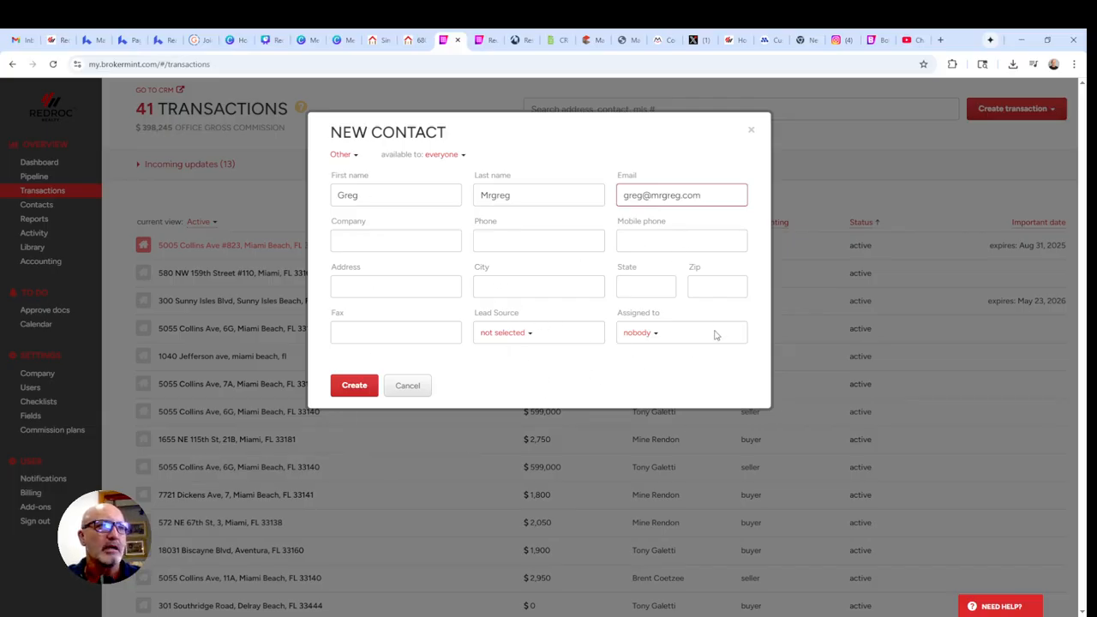
click(351, 388)
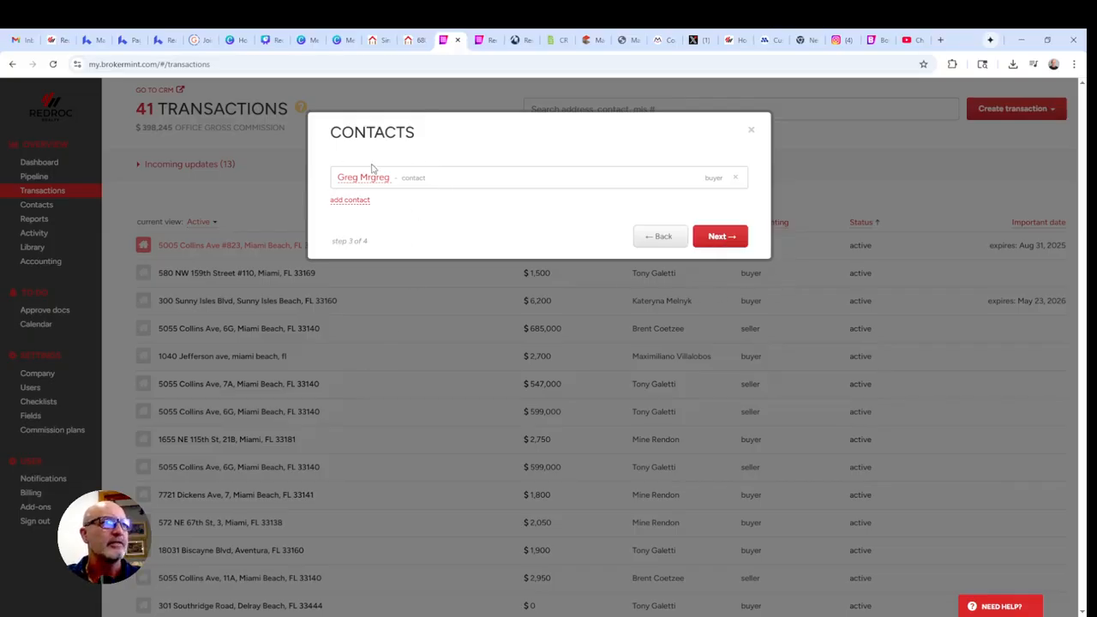
click(719, 240)
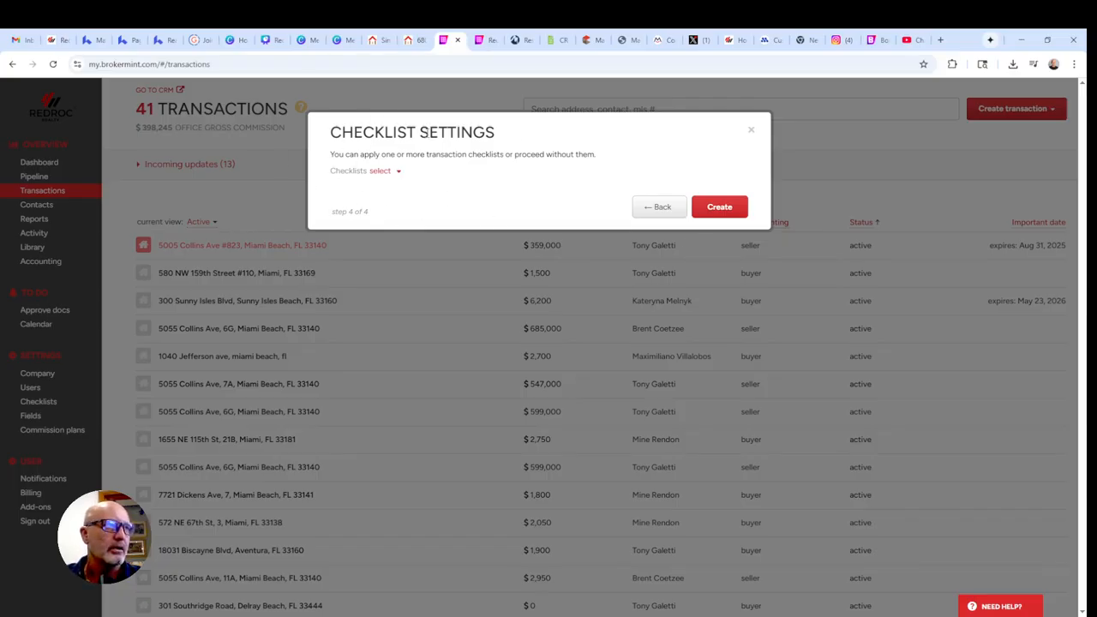
Apply the Buyer Representation & Transaction checklist and create the opportunity.
click(388, 174)
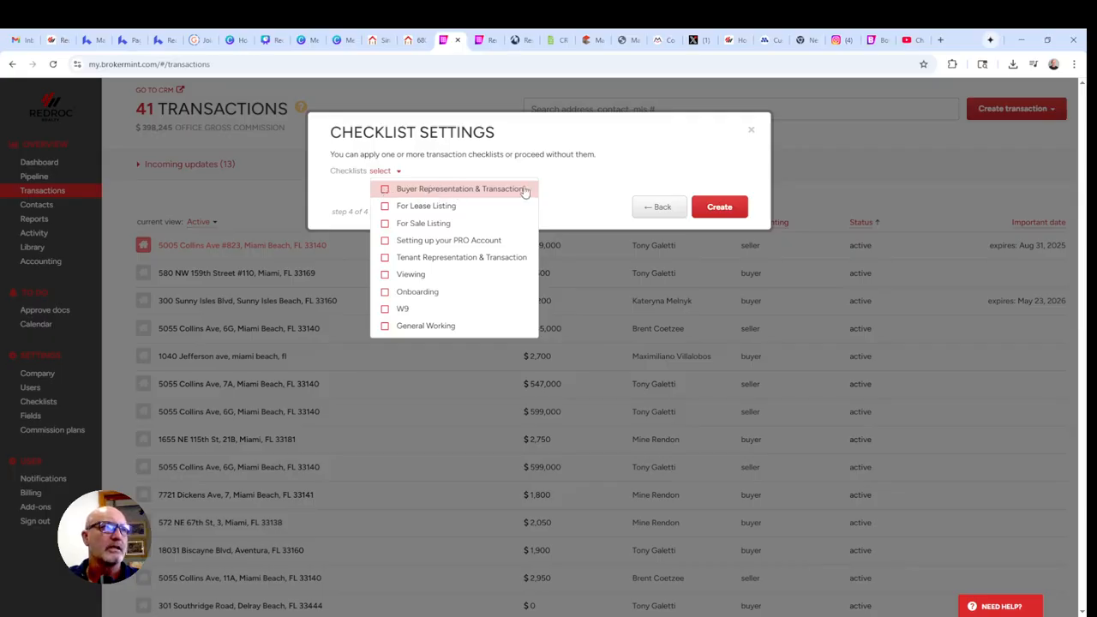
click(386, 190)
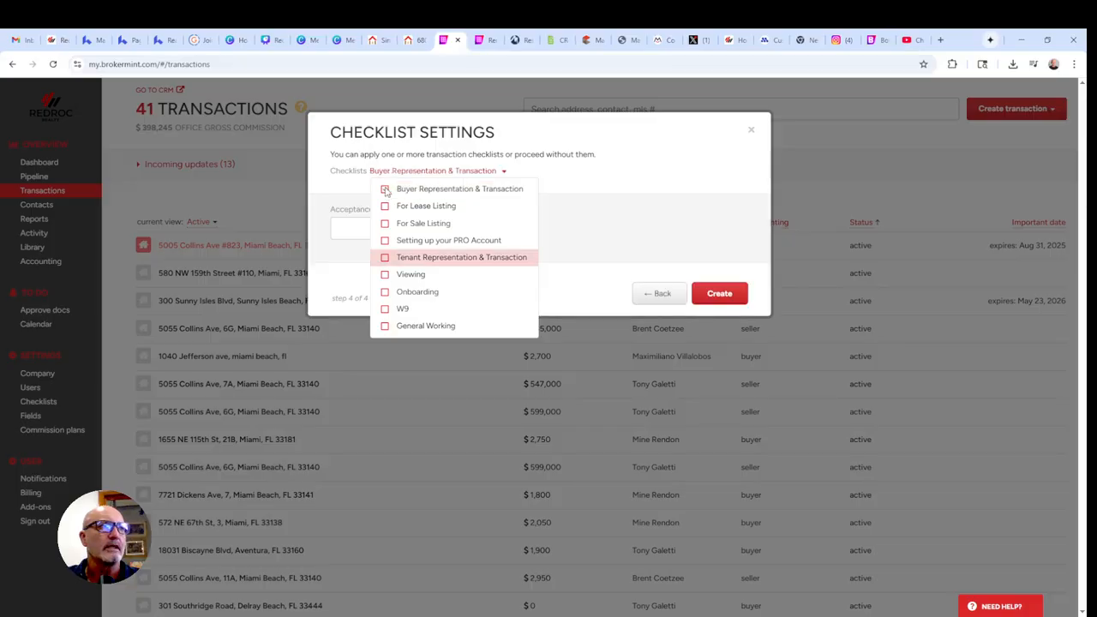
click(717, 297)
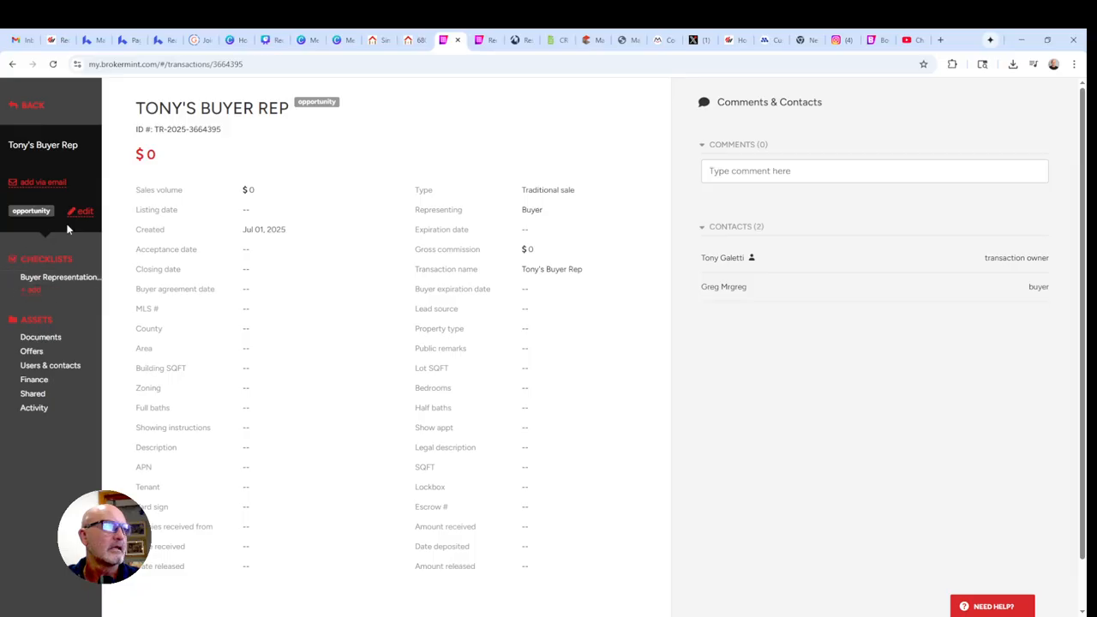
View the Buyer Representation & Transaction tasks, then begin adding another checklist.
click(48, 281)
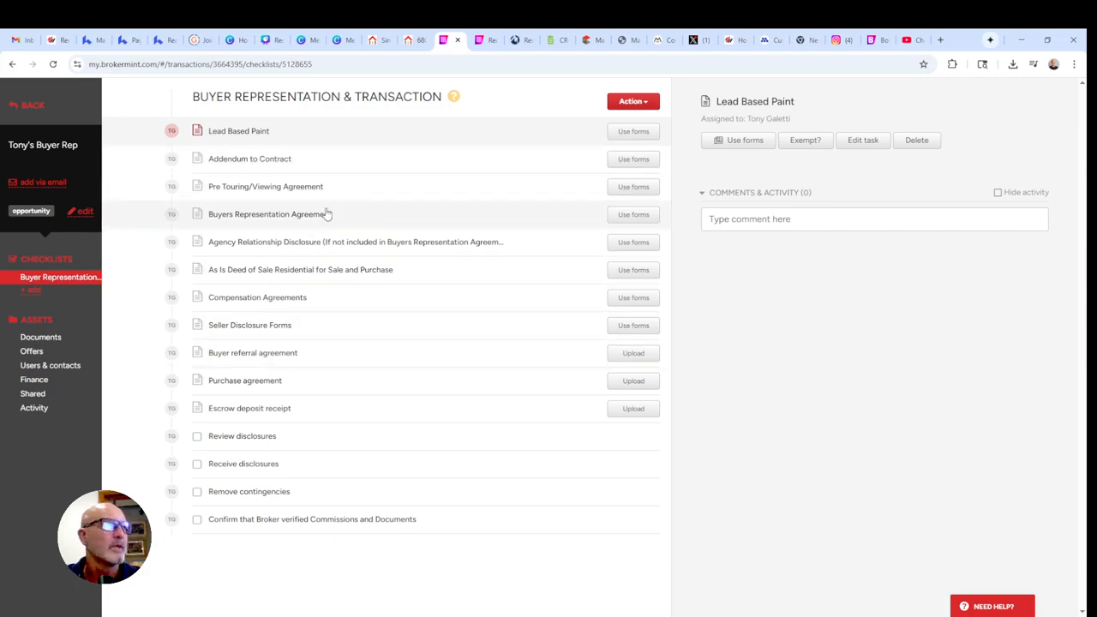
click(33, 293)
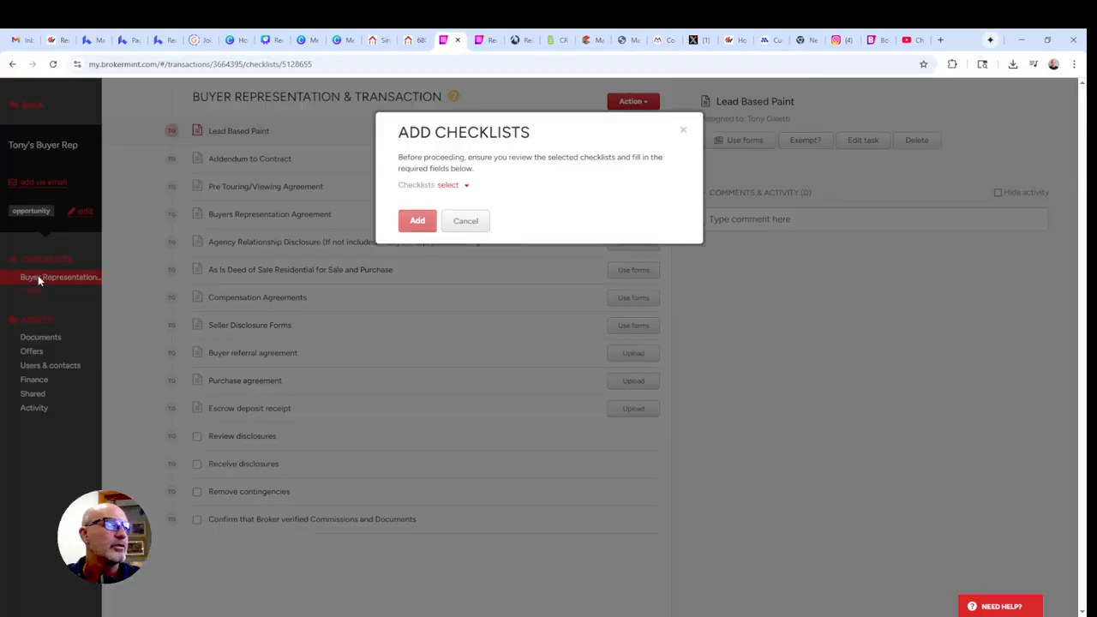
Add the W9 checklist and return to the Buyer Representation & Transaction tasks.
click(446, 186)
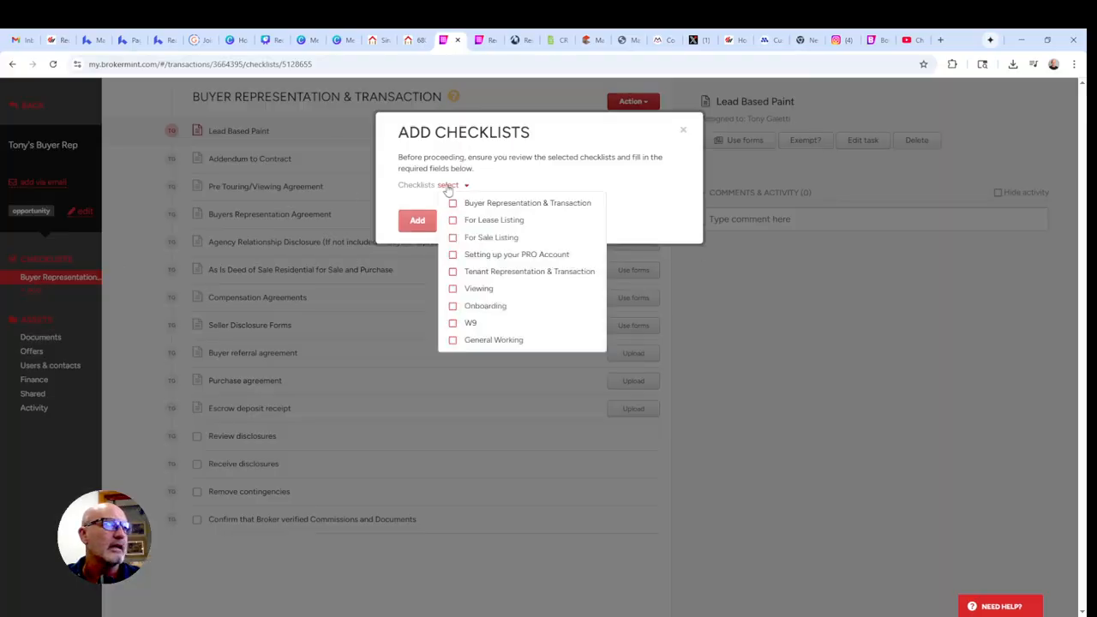
click(471, 324)
click(410, 222)
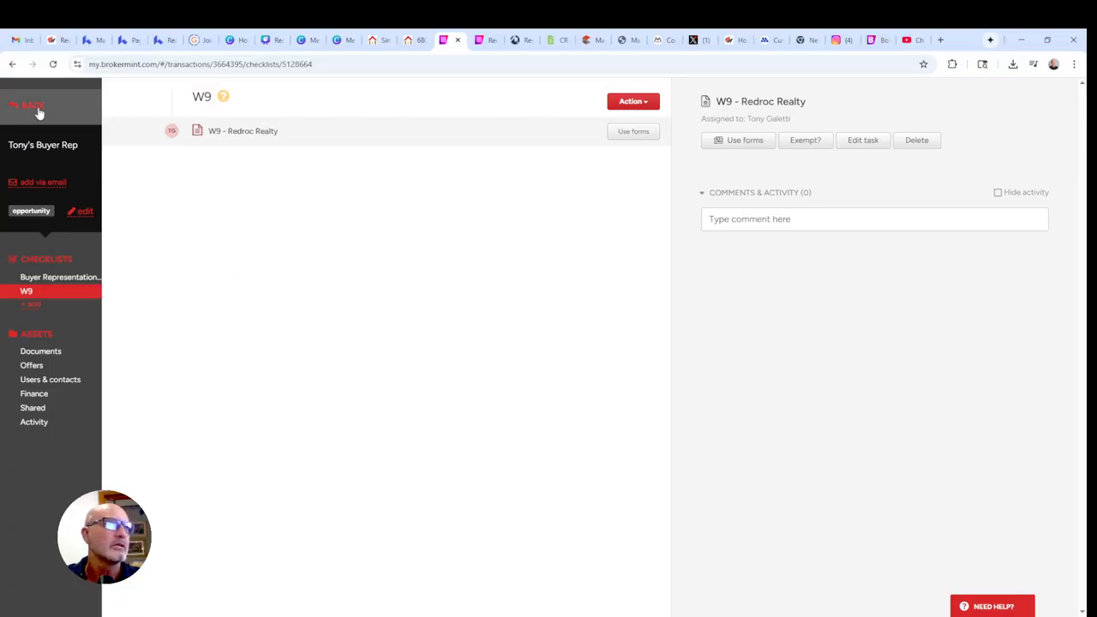
click(60, 279)
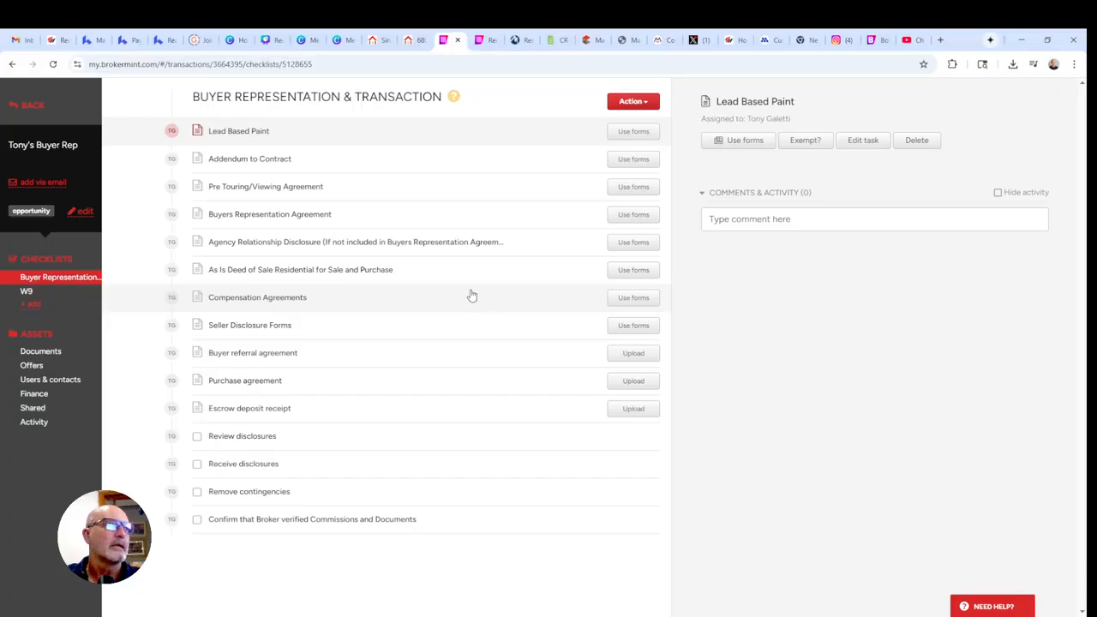